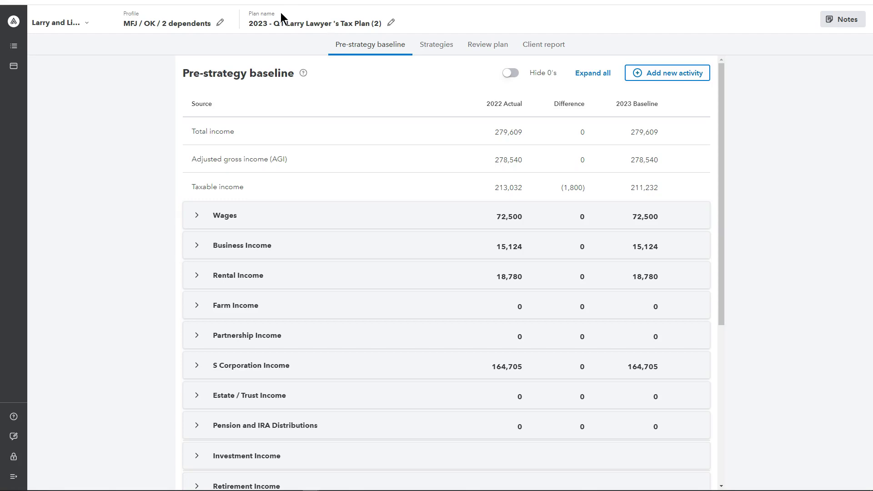
Check the client's 2022 summary, then open the Profile showing MFJ, Oklahoma and two child dependents
left_click(90, 24)
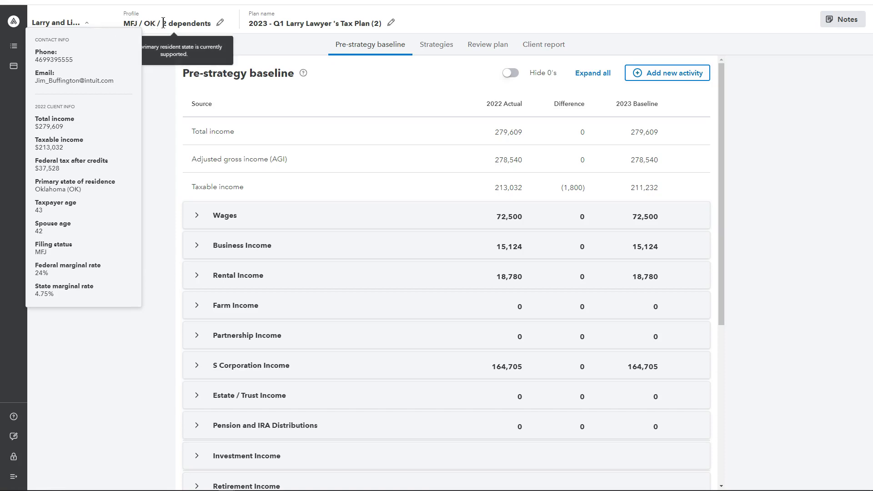
left_click(143, 70)
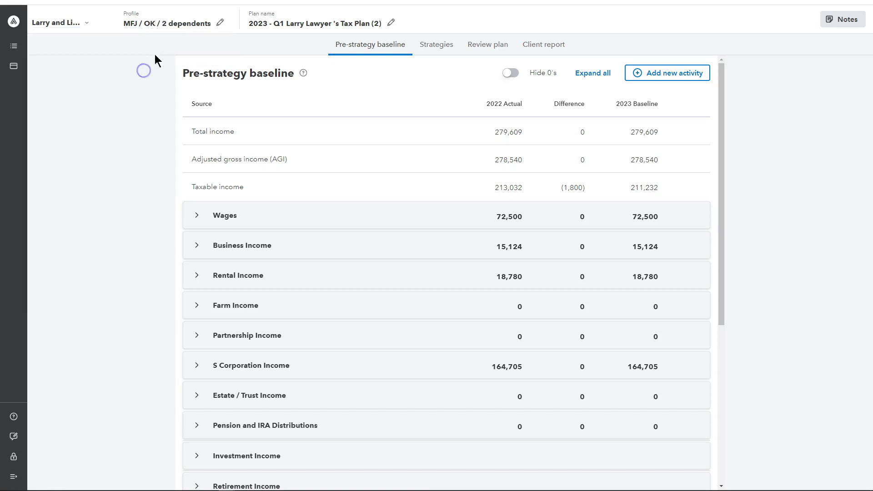
left_click(219, 24)
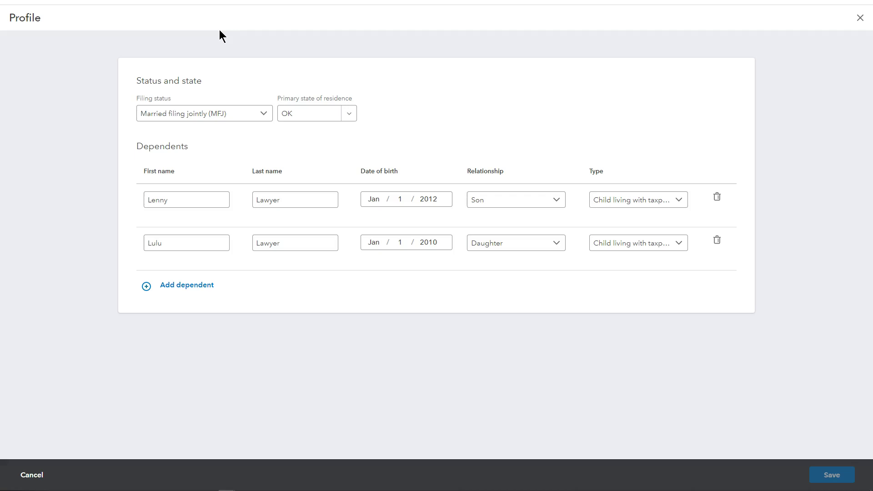
Close the unchanged profile and save the plan name without its trailing '(2)'
left_click(860, 18)
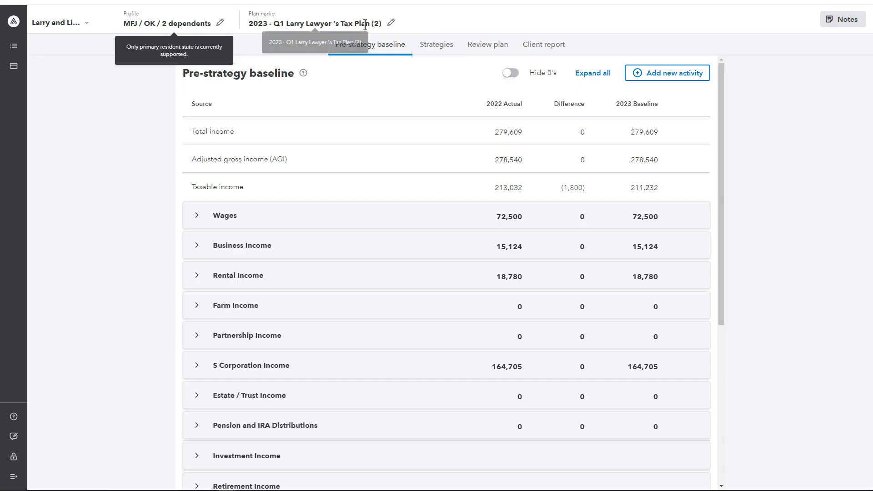
left_click(391, 23)
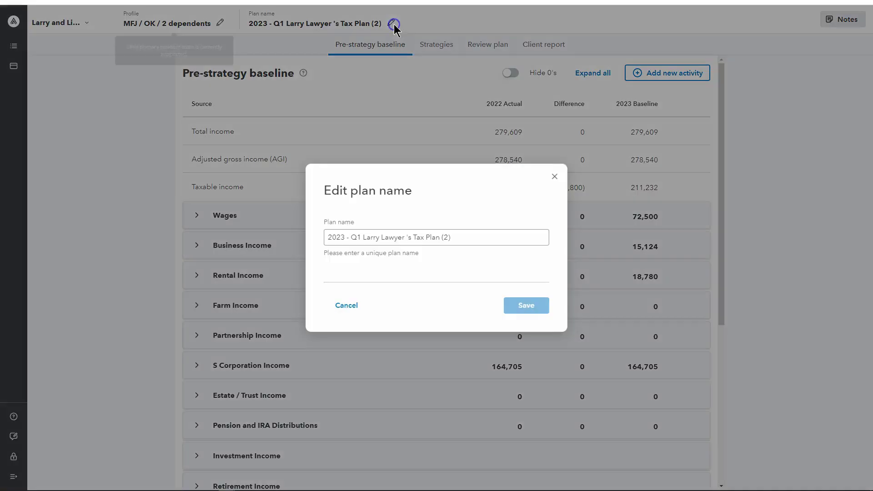
left_click(450, 240)
key("BackSpace")
key("BackSpace")
key("BackSpace")
key("BackSpace")
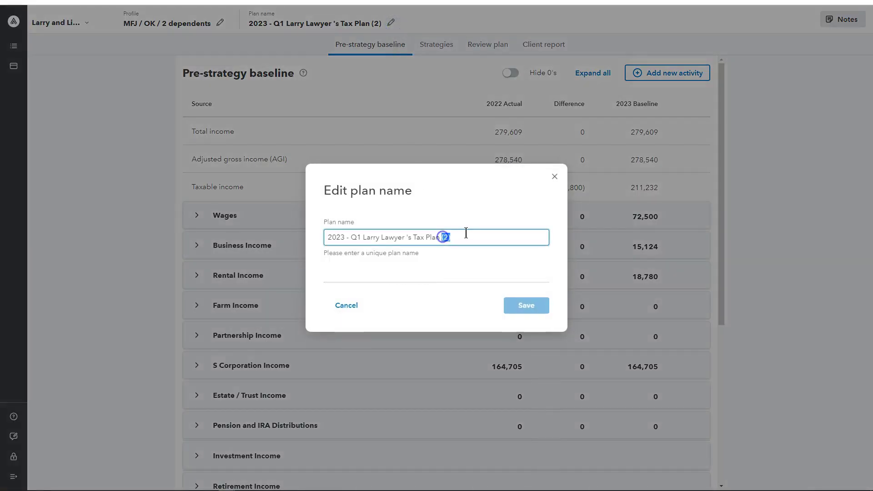
left_click(513, 302)
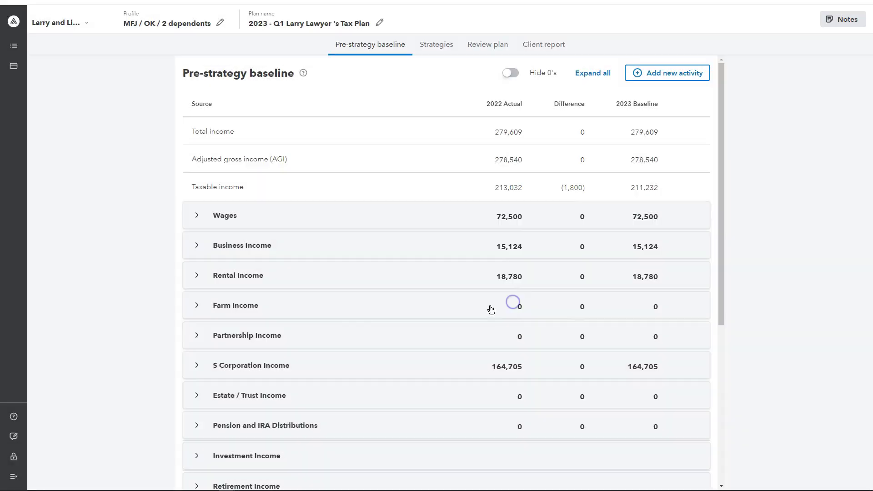
Save a note titled 'Tax advisory meeting with' plus the client's name, body 'Discussed', then close Notes
left_click(827, 22)
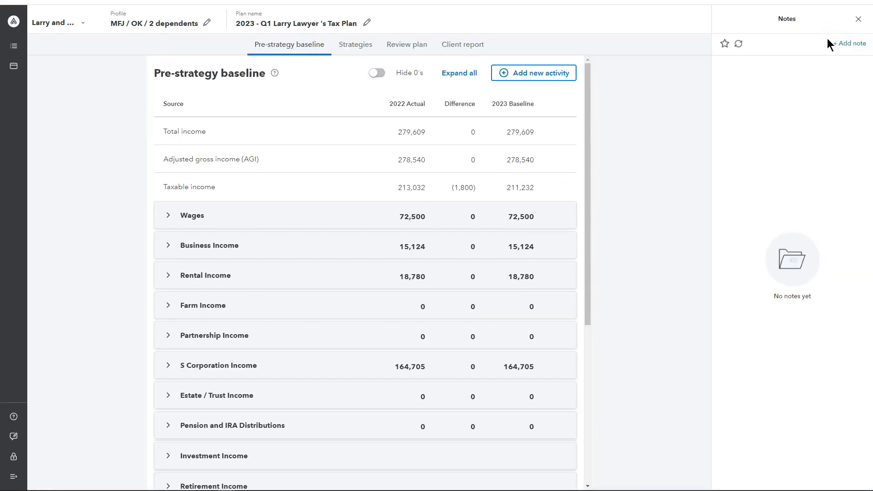
left_click(840, 44)
left_click(764, 69)
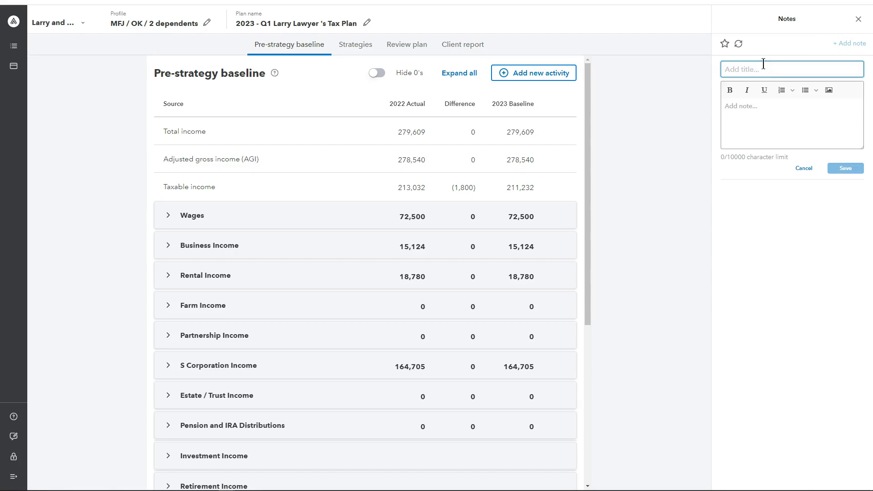
type("Tax advisory meeting with Larry")
left_click(759, 108)
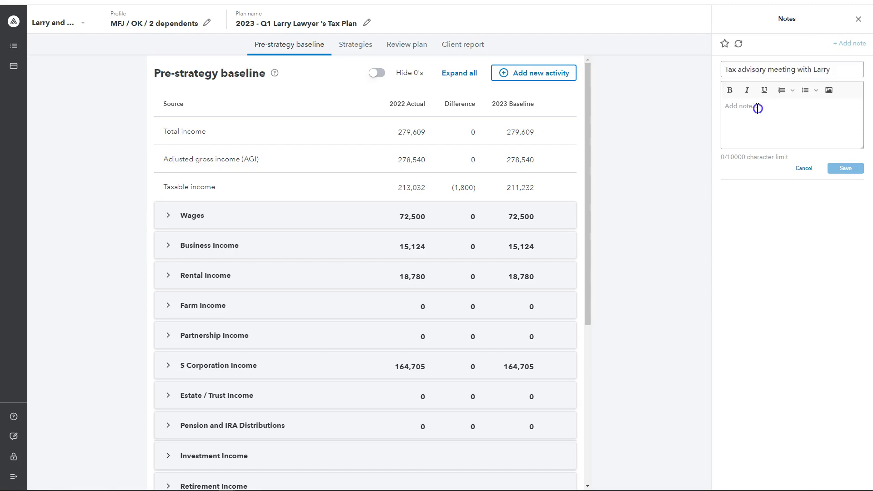
type("Discussed xyz")
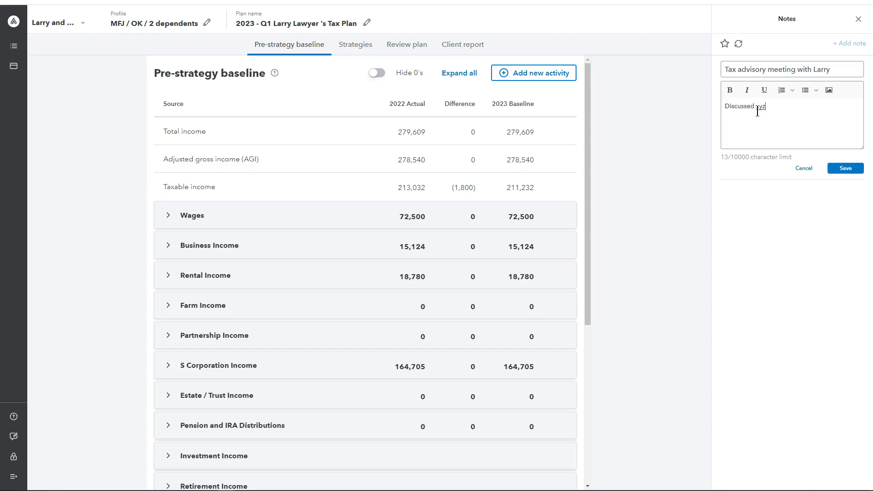
left_click(846, 168)
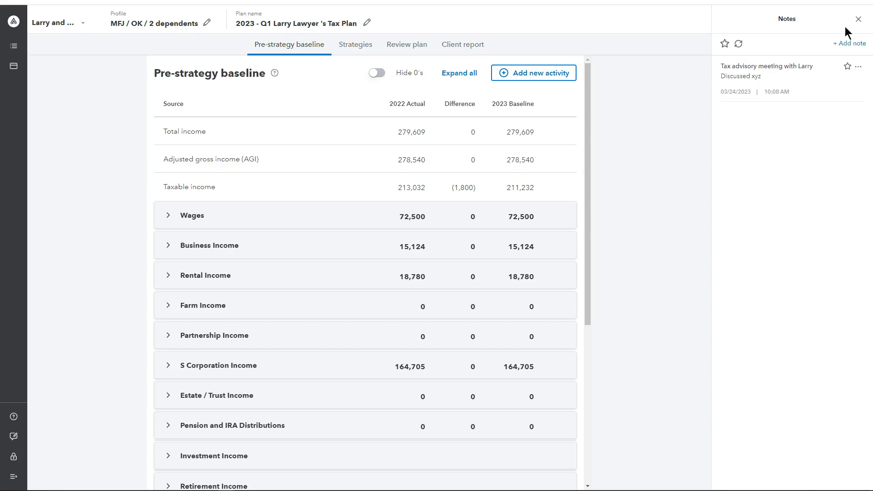
left_click(859, 19)
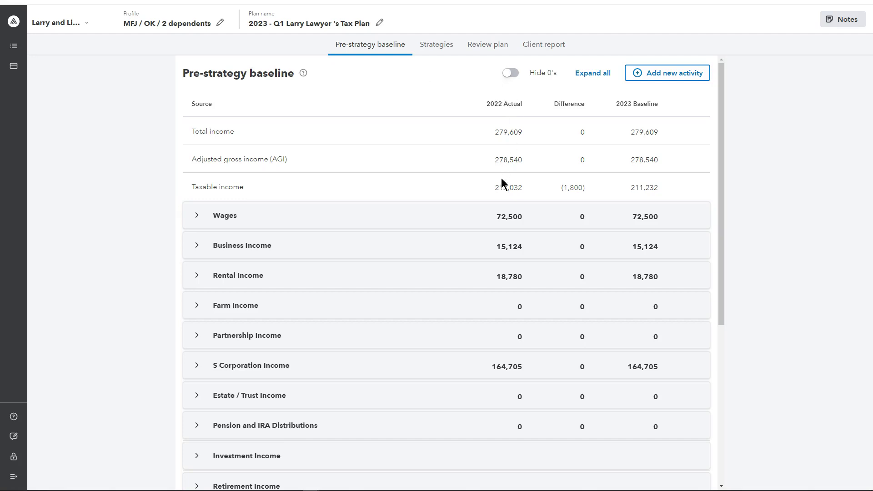
Expand Business Income and the Social Media Marketing activity to show its income lines
scroll(502, 179, "down", 1)
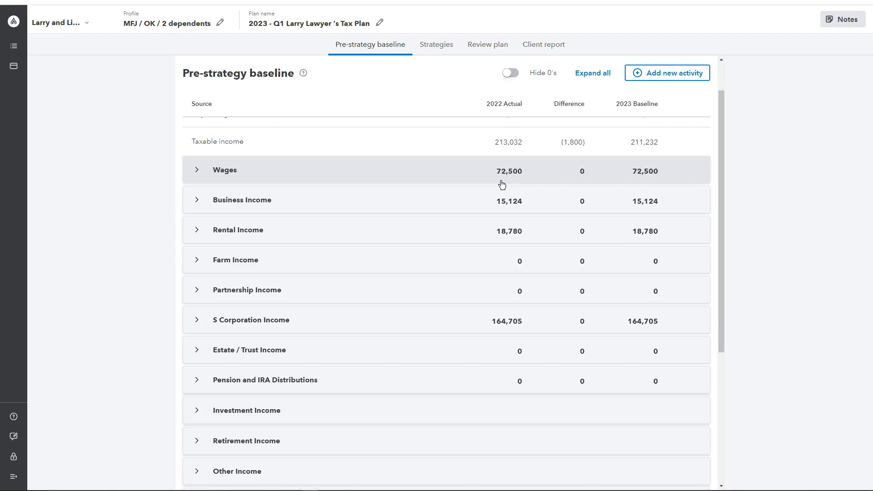
scroll(502, 185, "down", 5)
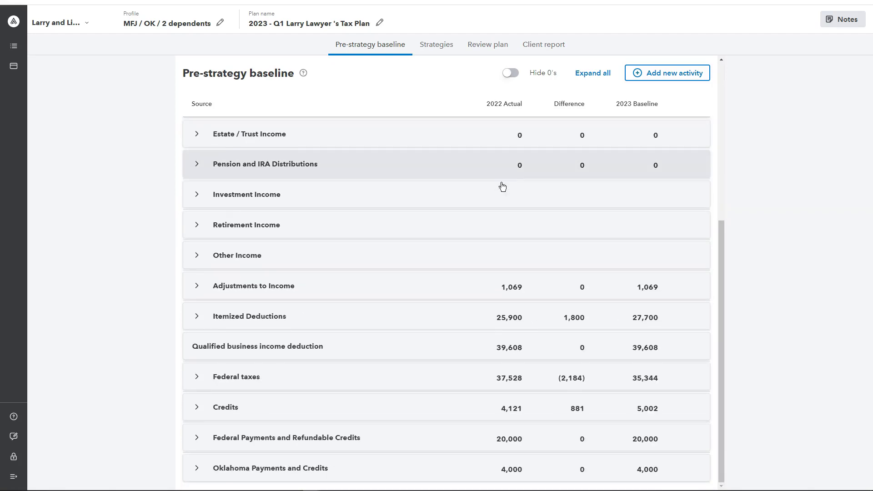
scroll(502, 187, "up", 3)
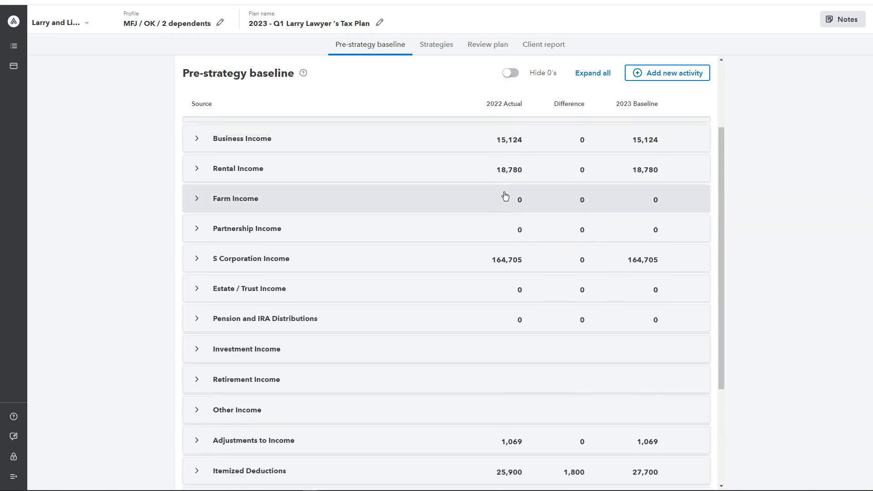
scroll(503, 197, "up", 2)
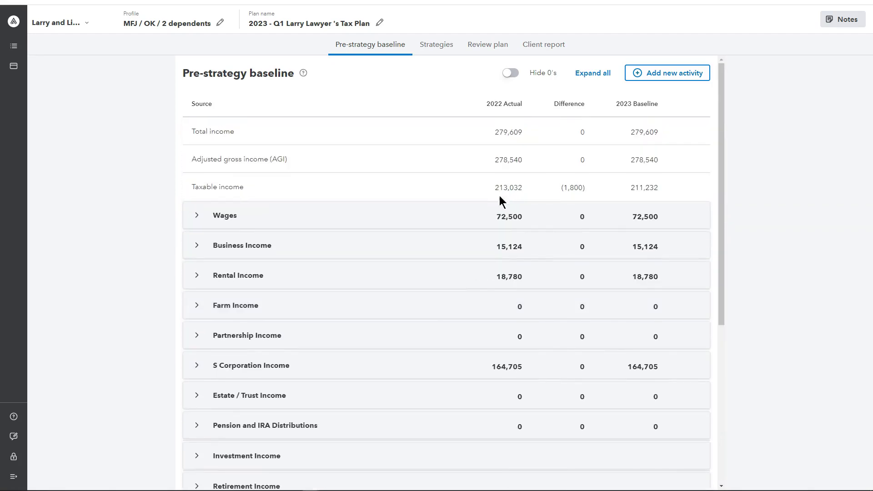
left_click(204, 250)
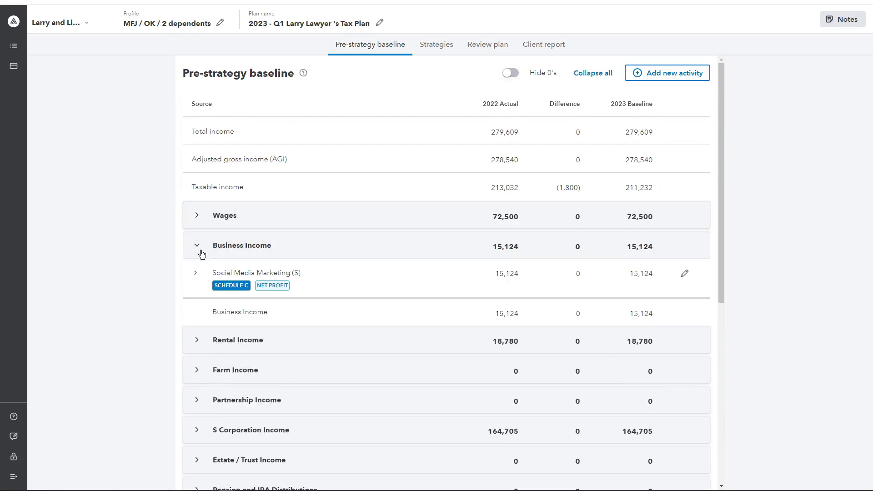
left_click(196, 273)
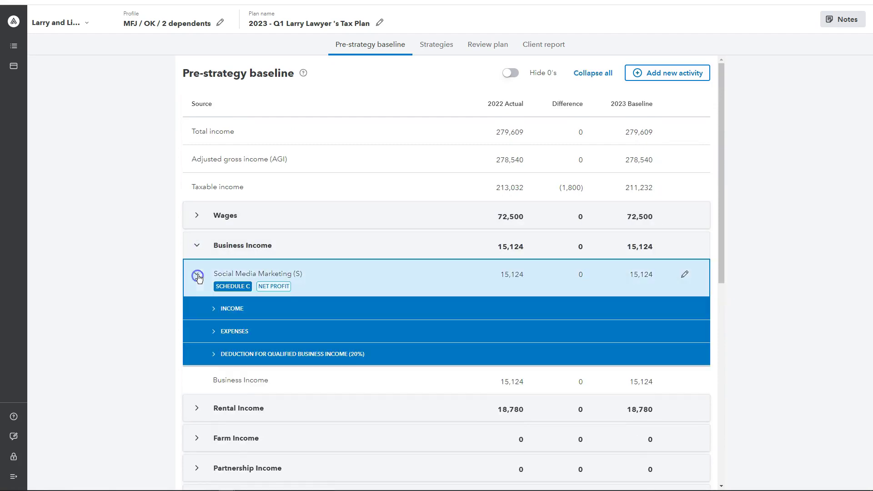
left_click(229, 309)
Reveal the business's expense items and S Corporation Income, then collapse and re-expand all sections
scroll(239, 319, "down", 3)
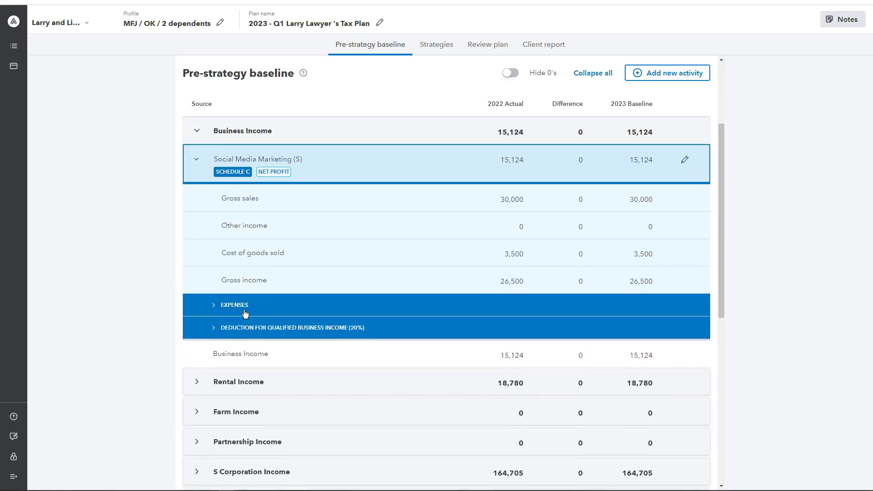
left_click(245, 313)
scroll(243, 325, "down", 6)
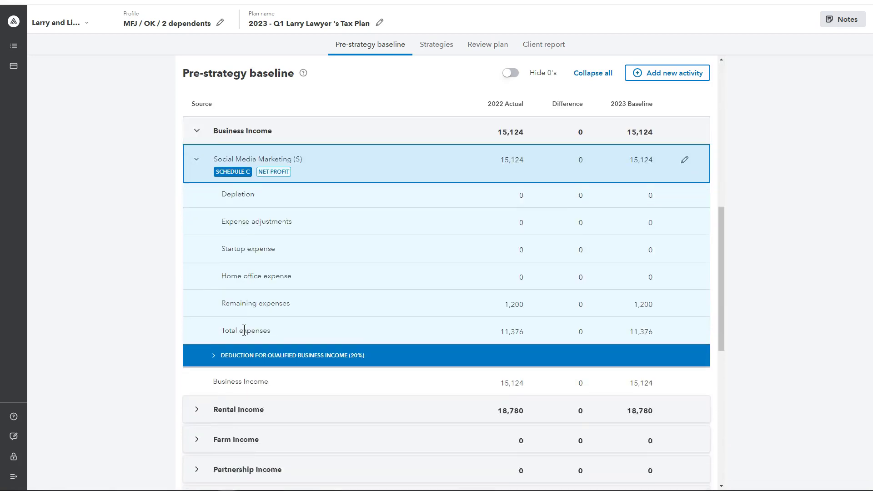
scroll(244, 330, "down", 4)
left_click(246, 343)
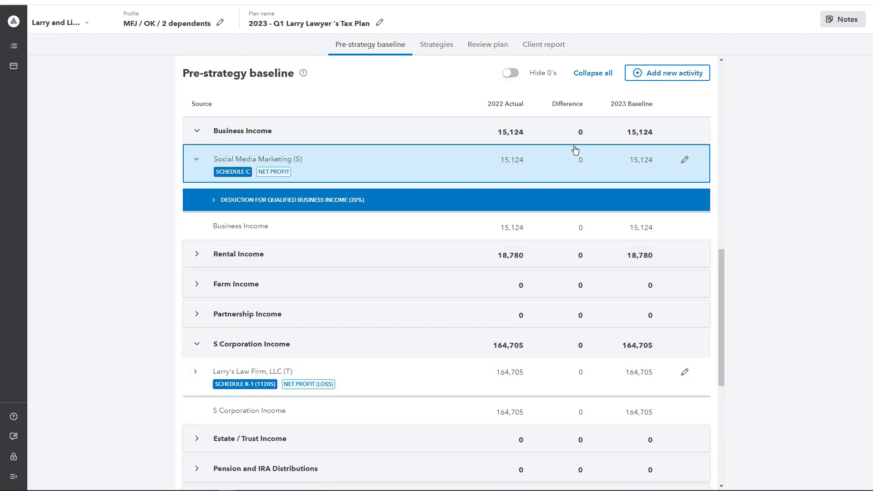
left_click(595, 73)
left_click(597, 73)
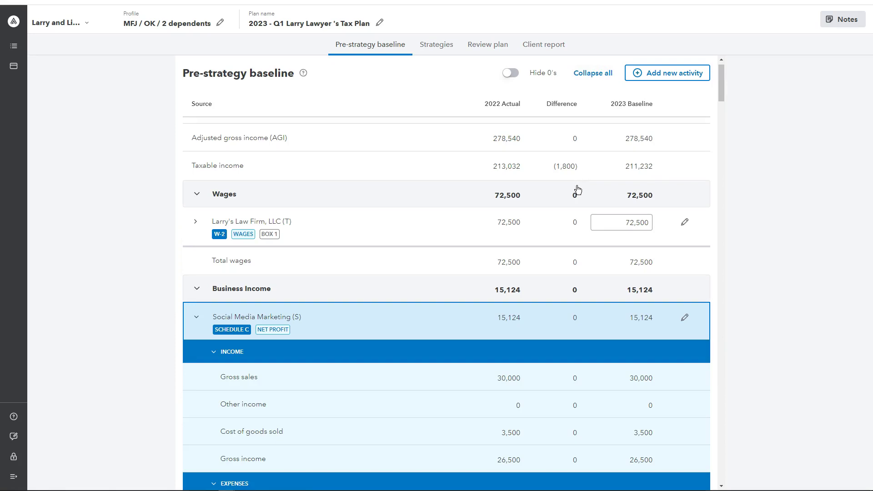
Turn on Hide 0's so zero-value rows like Other income drop from the baseline
scroll(575, 187, "down", 2)
scroll(561, 138, "up", 3)
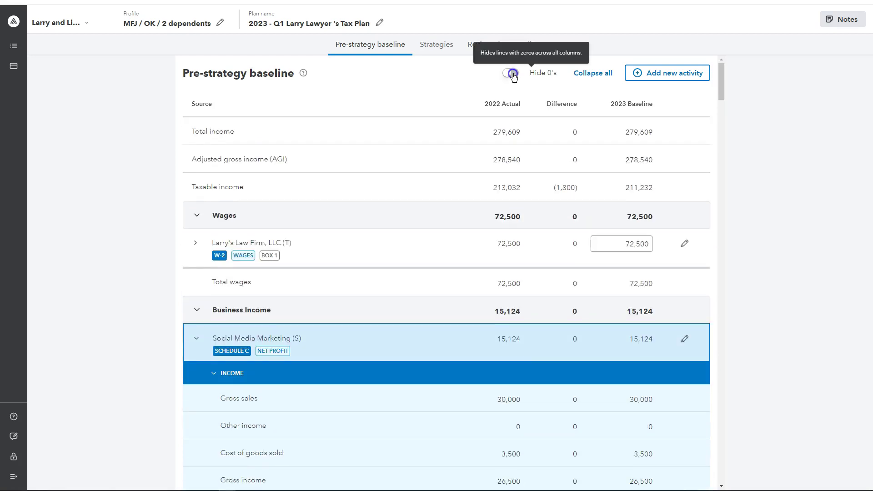
left_click(511, 74)
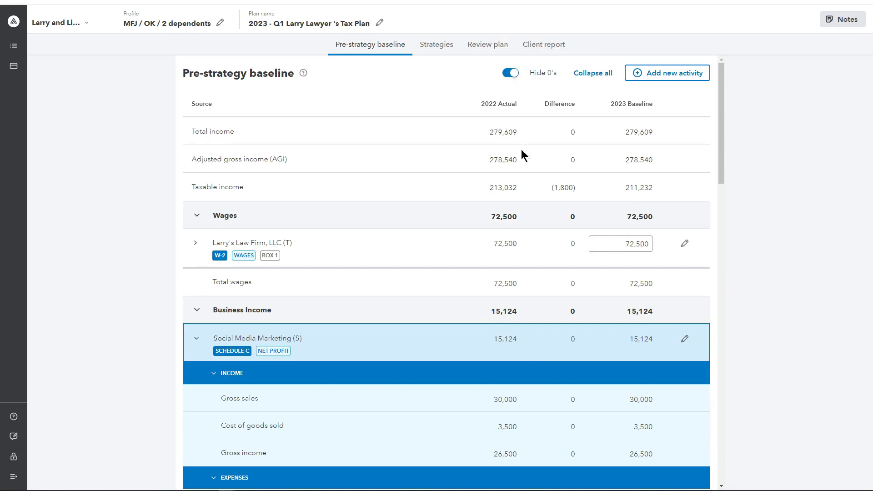
scroll(527, 189, "down", 3)
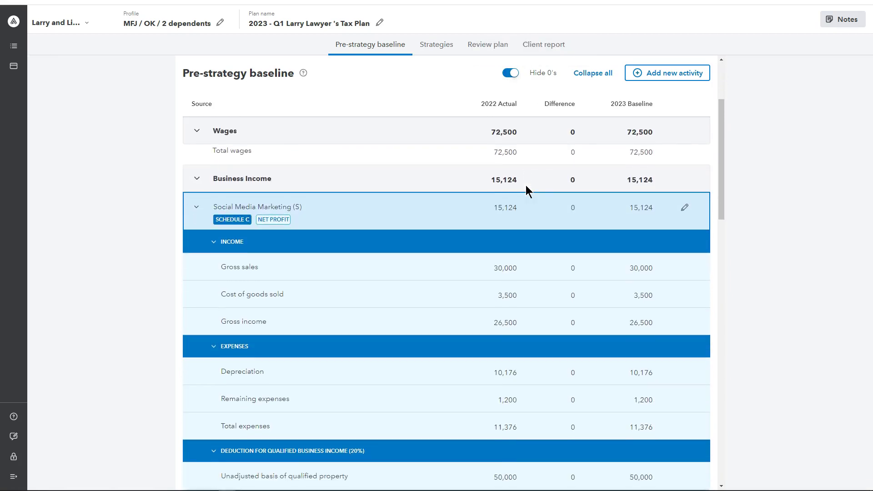
scroll(546, 203, "down", 1)
scroll(571, 216, "up", 3)
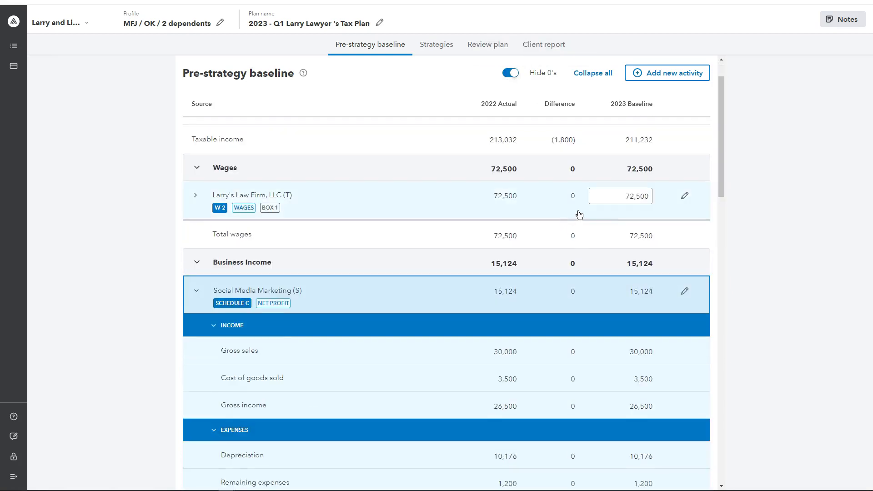
Change the law firm's W-2 wages from 72,500 to 90,000, raising taxable income to 228,732
left_click(685, 196)
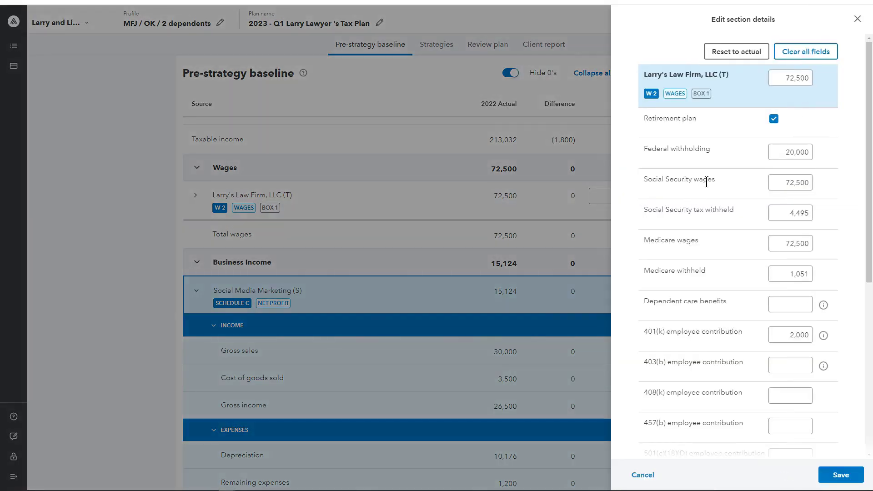
left_click(789, 79)
left_click_drag(787, 79, 805, 80)
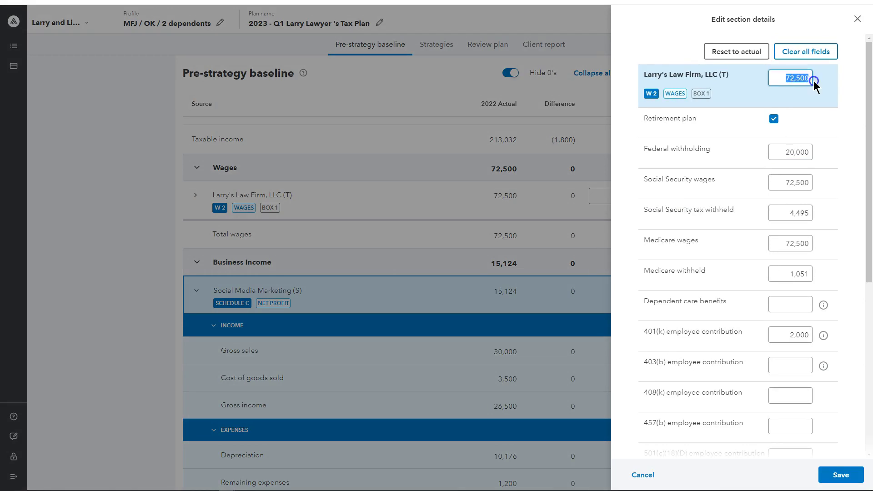
type("90,000")
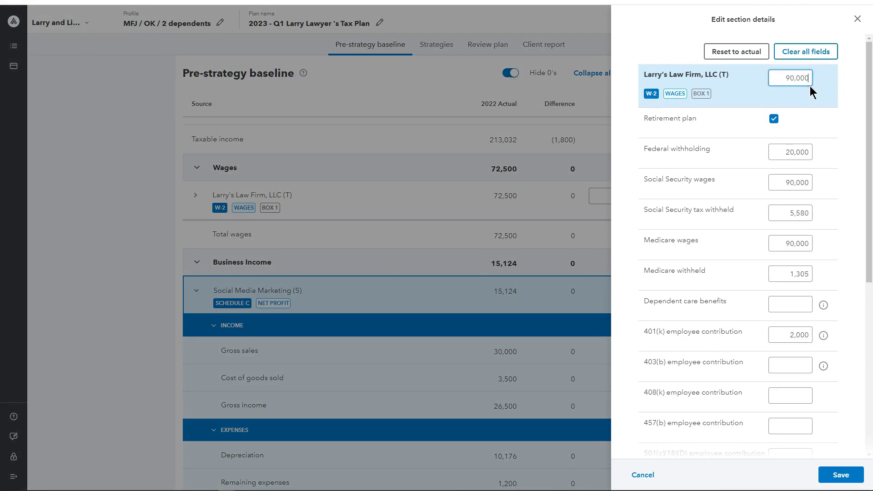
left_click(836, 479)
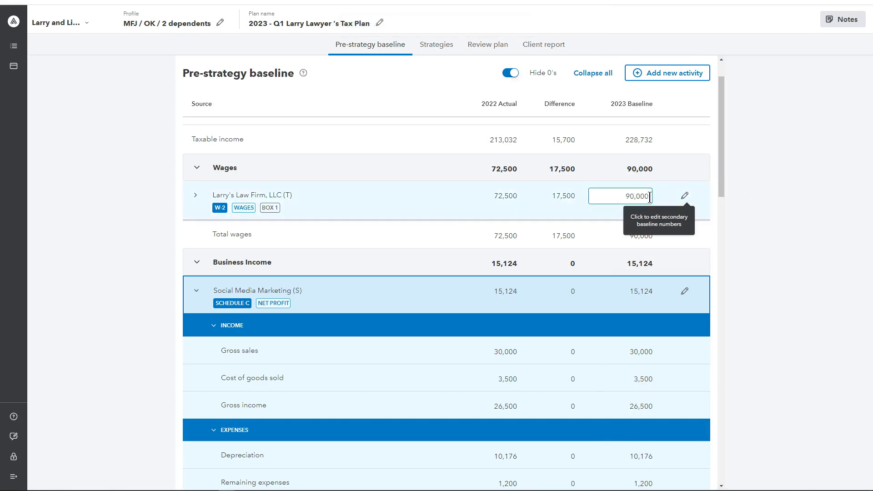
scroll(667, 204, "down", 1)
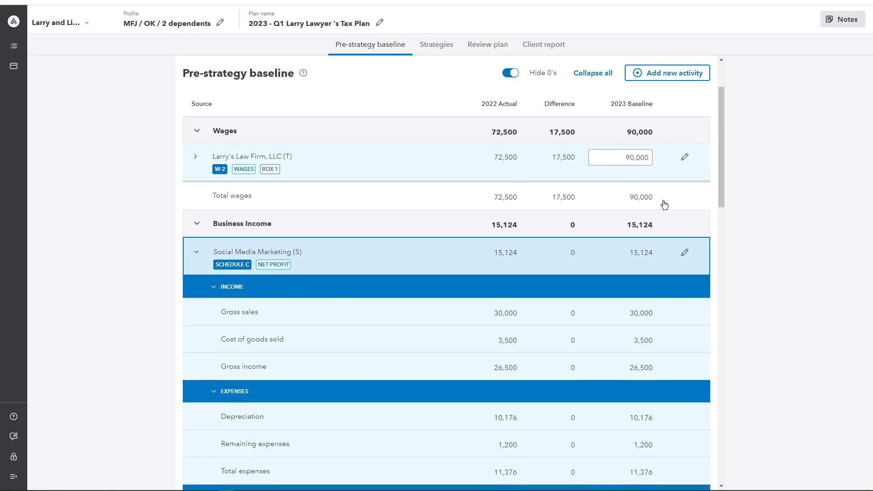
scroll(665, 203, "up", 2)
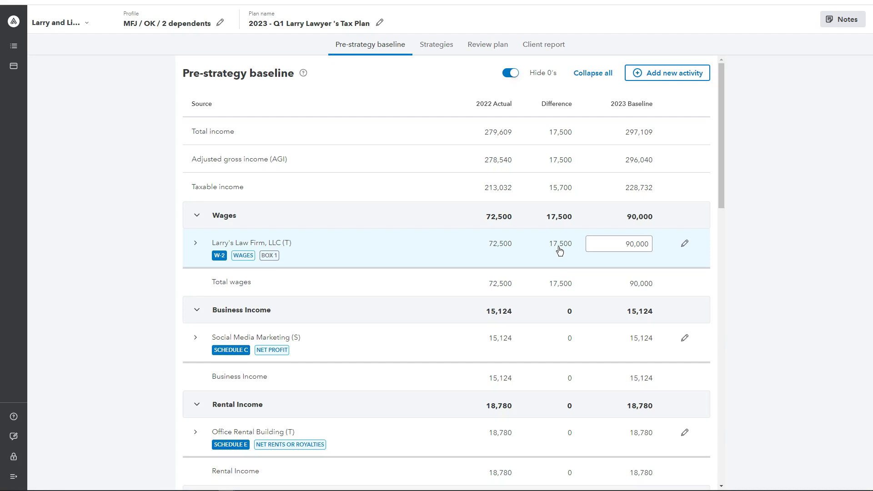
left_click(645, 74)
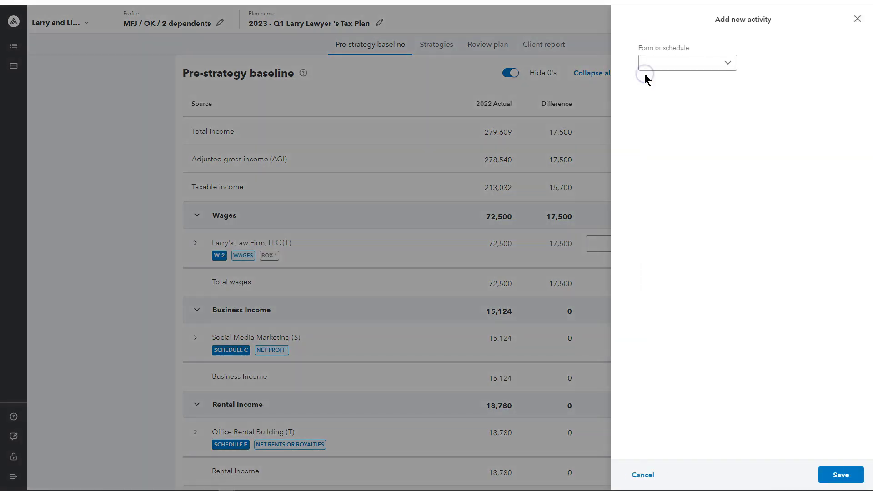
left_click(728, 64)
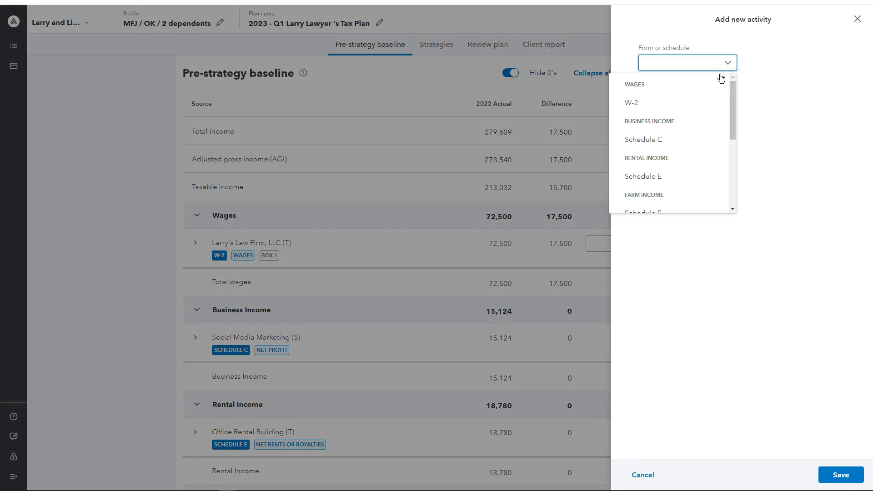
left_click(654, 105)
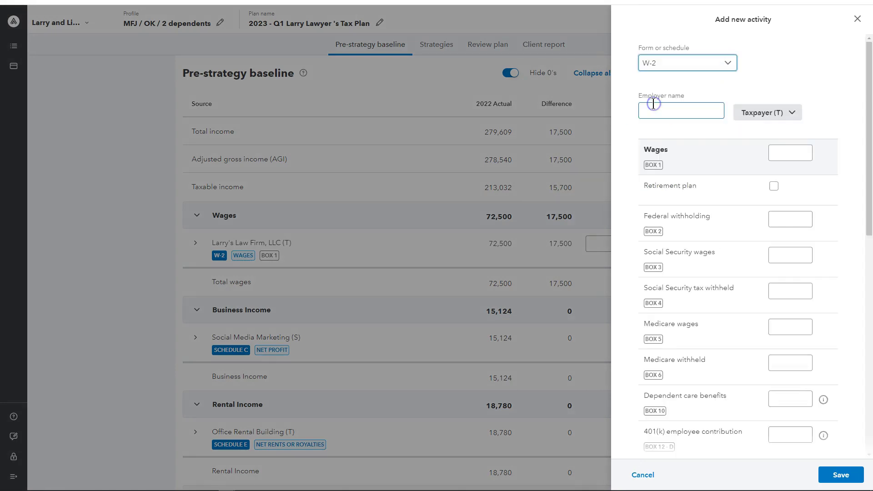
left_click(654, 109)
left_click(794, 114)
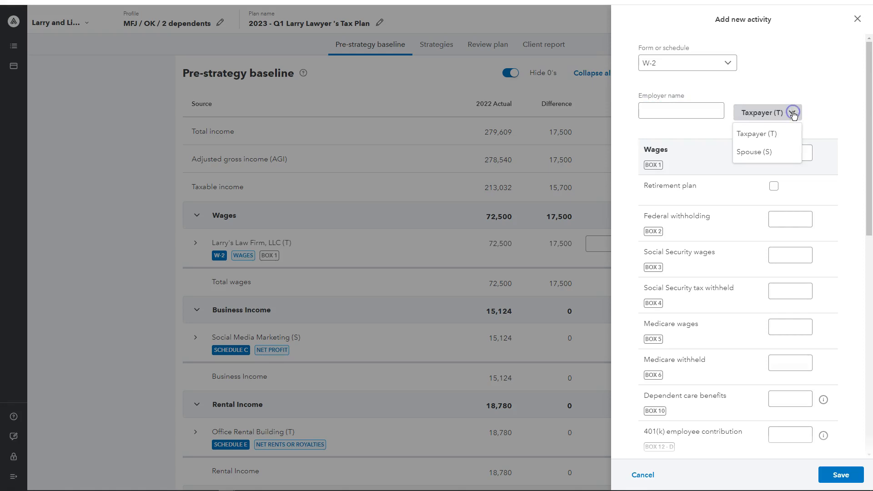
left_click(806, 95)
left_click(776, 154)
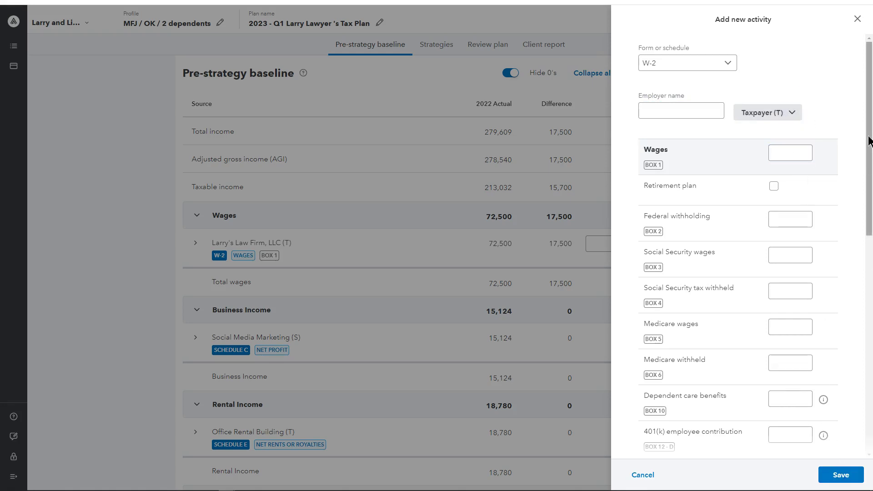
left_click(858, 18)
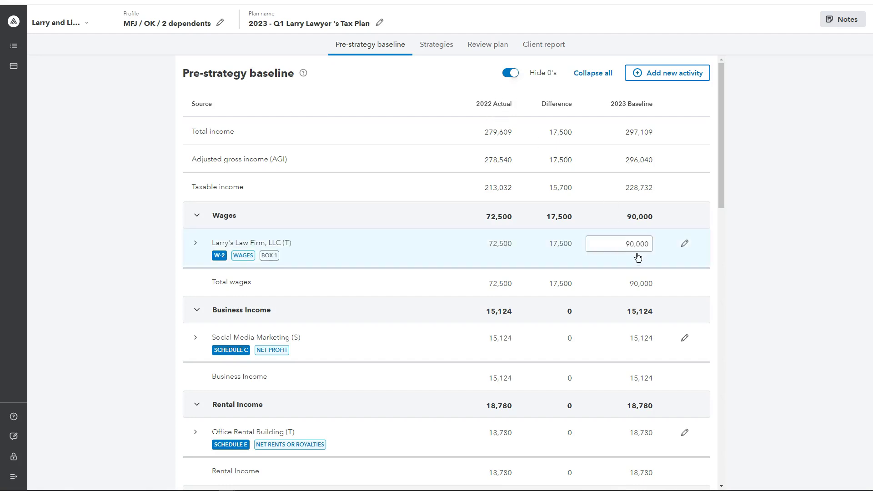
scroll(413, 286, "down", 1)
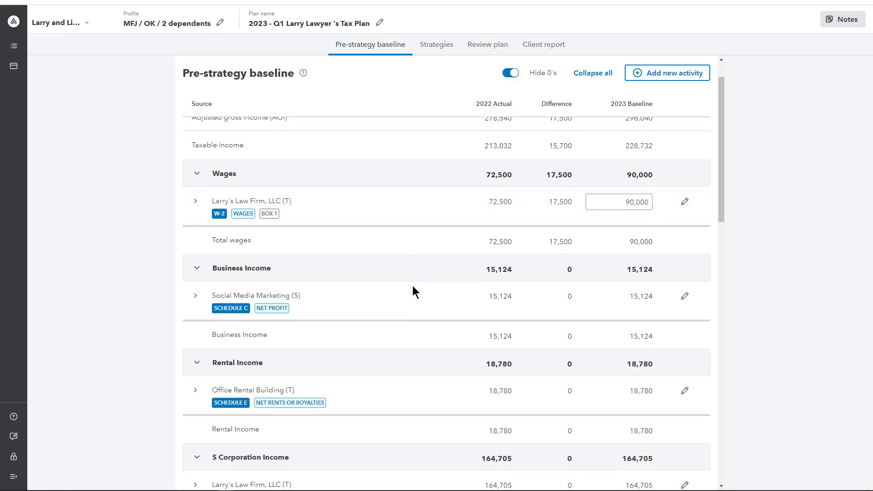